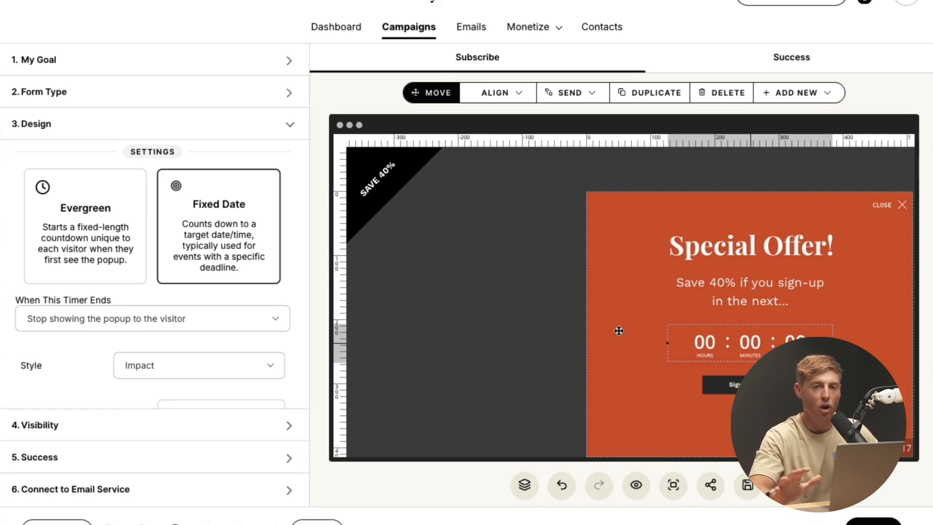
# - Review the countdown's style options and the Fixed Date timer's end date, end time and time zone settings
pyautogui.click(242, 362)
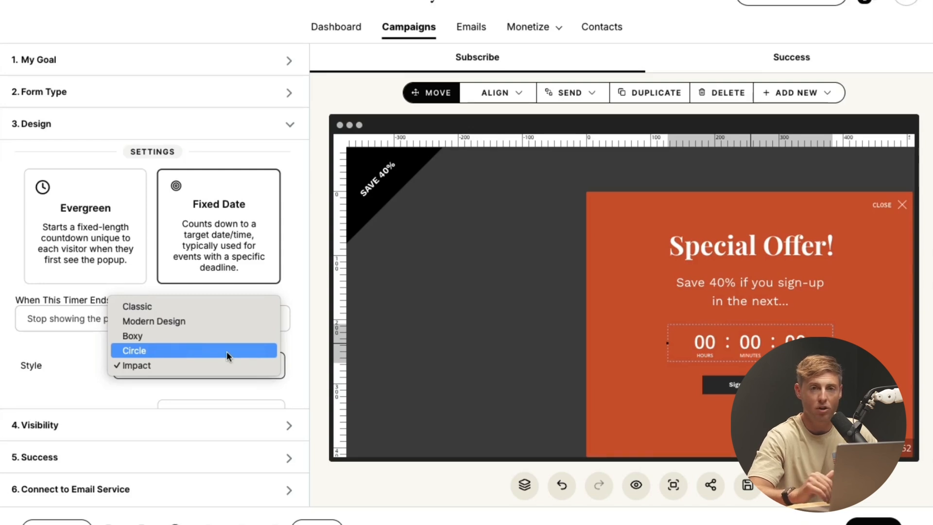
pyautogui.click(307, 328)
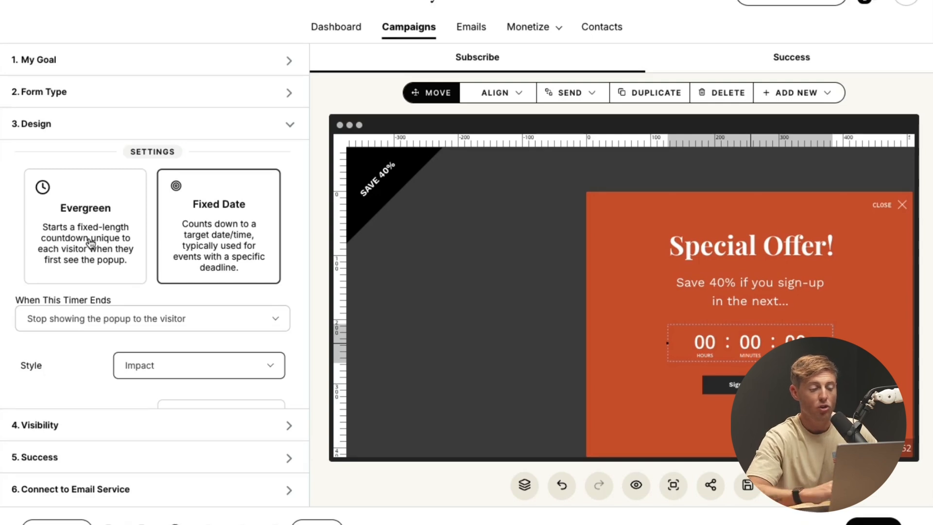
pyautogui.click(222, 215)
pyautogui.scroll(-3, 223, 211)
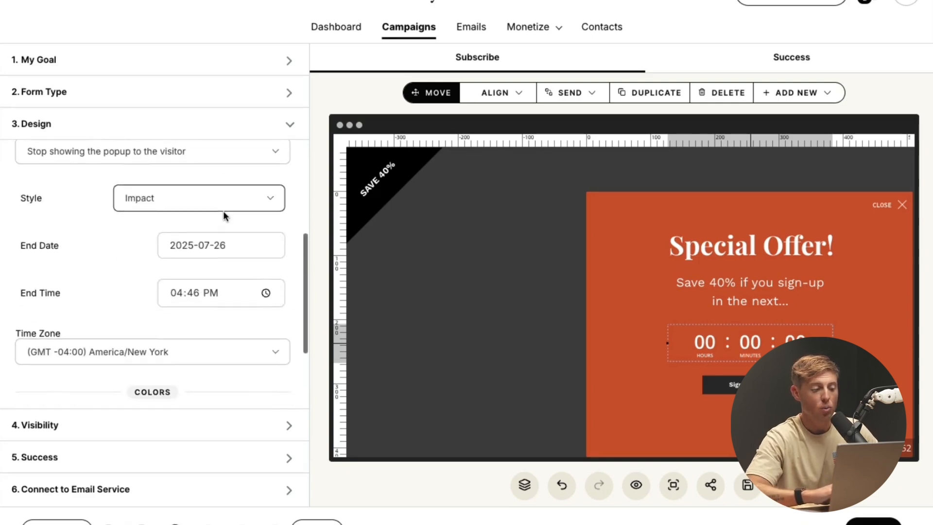
pyautogui.scroll(-1, 224, 211)
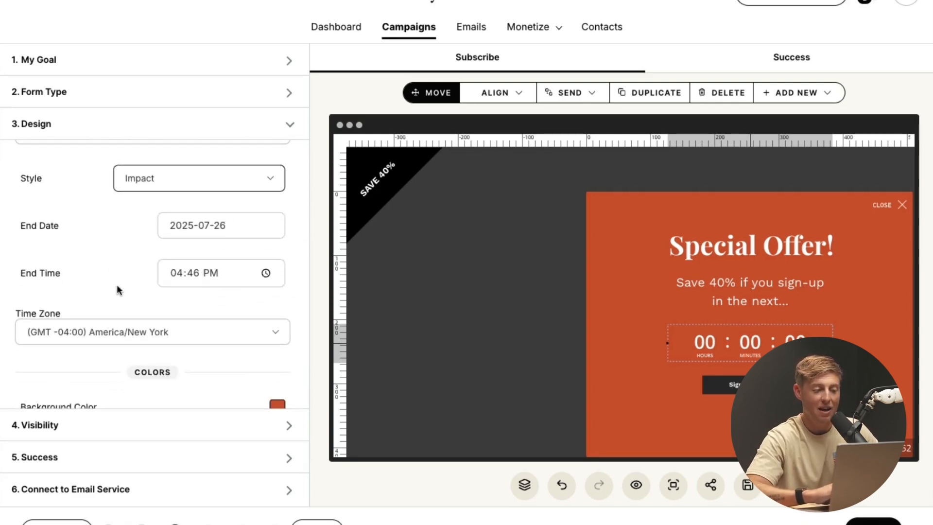
pyautogui.scroll(5, 169, 307)
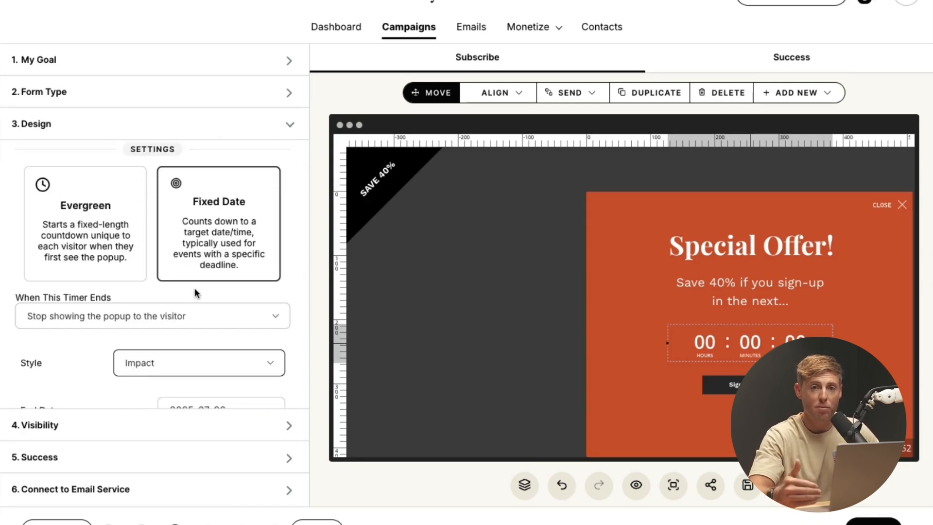
# - Set the Fixed Date countdown to show an expiration message when the timer ends
pyautogui.click(89, 317)
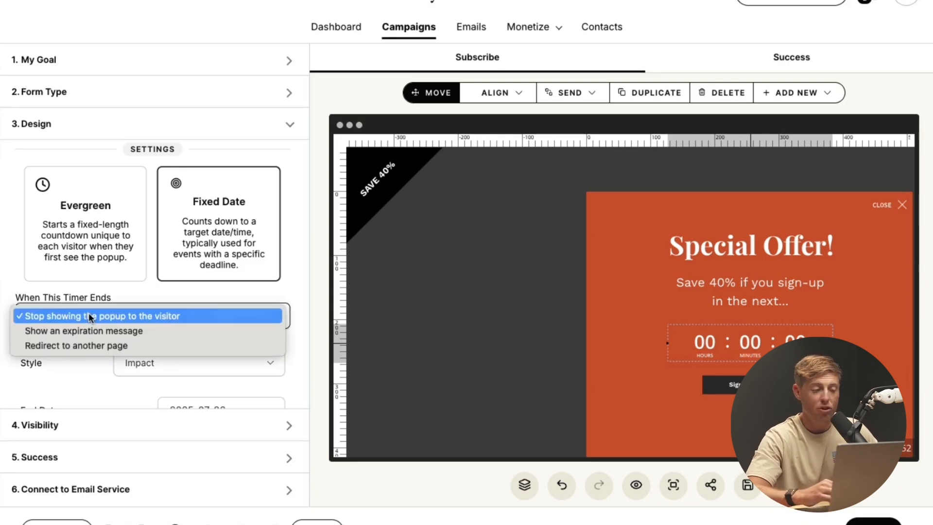
pyautogui.click(104, 331)
pyautogui.click(110, 321)
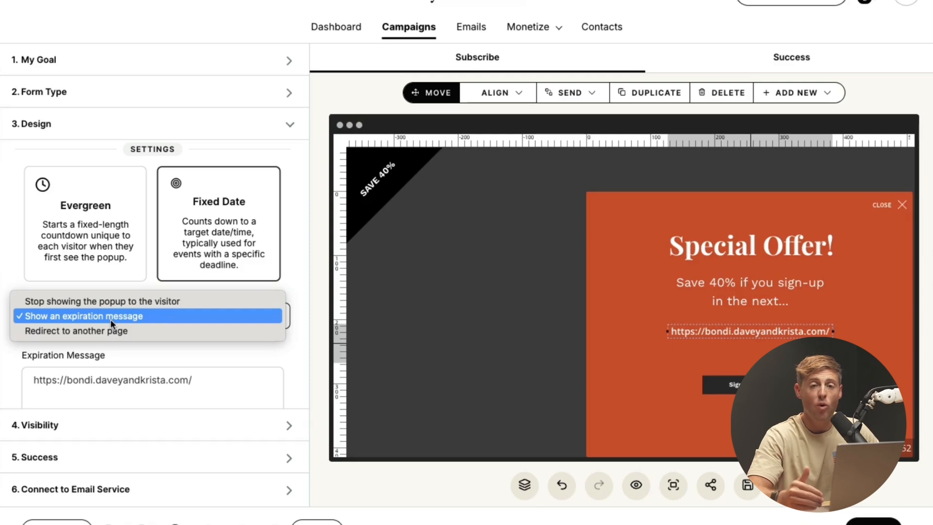
pyautogui.click(110, 316)
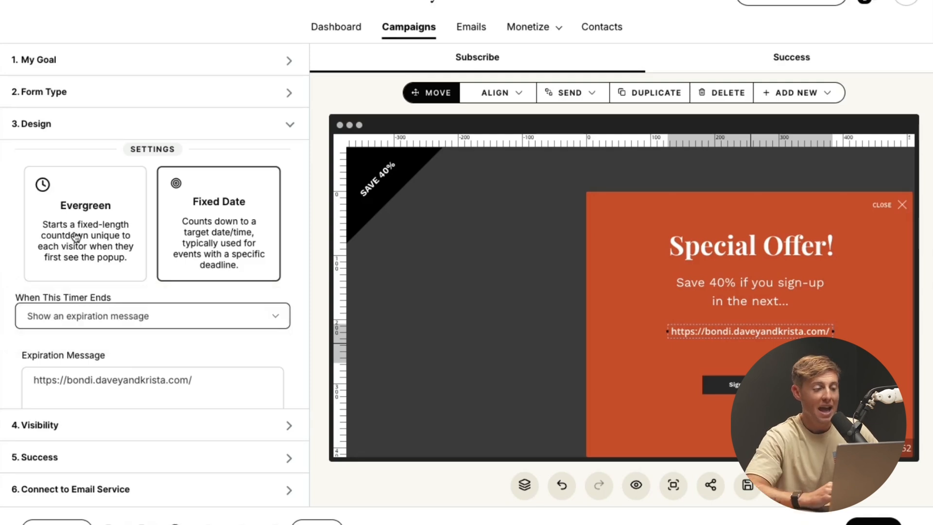
# - Switch the countdown to Evergreen and make it redirect to another page when the timer ends
pyautogui.click(66, 239)
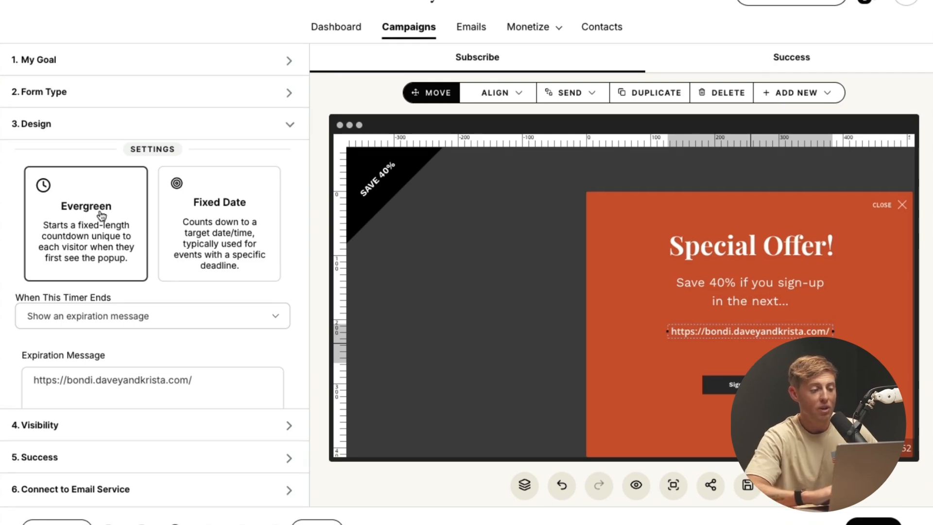
pyautogui.scroll(-3, 73, 214)
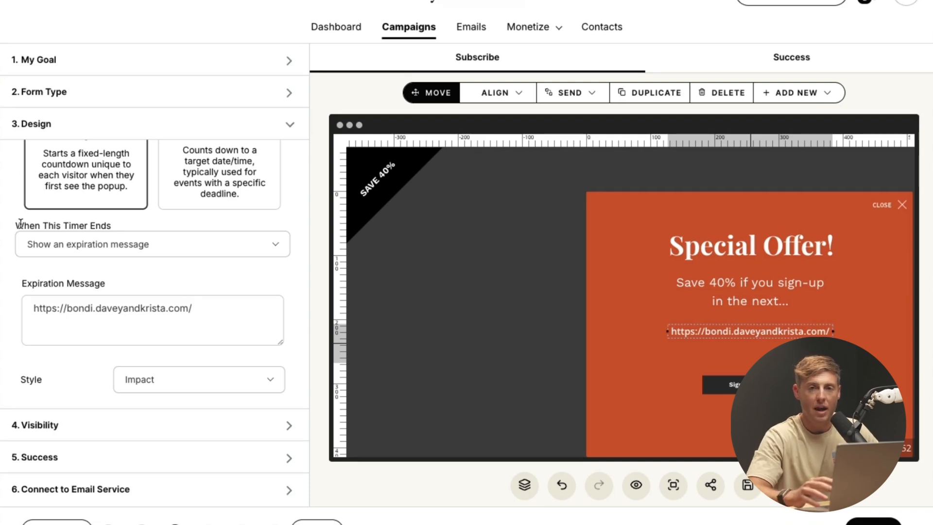
pyautogui.click(104, 252)
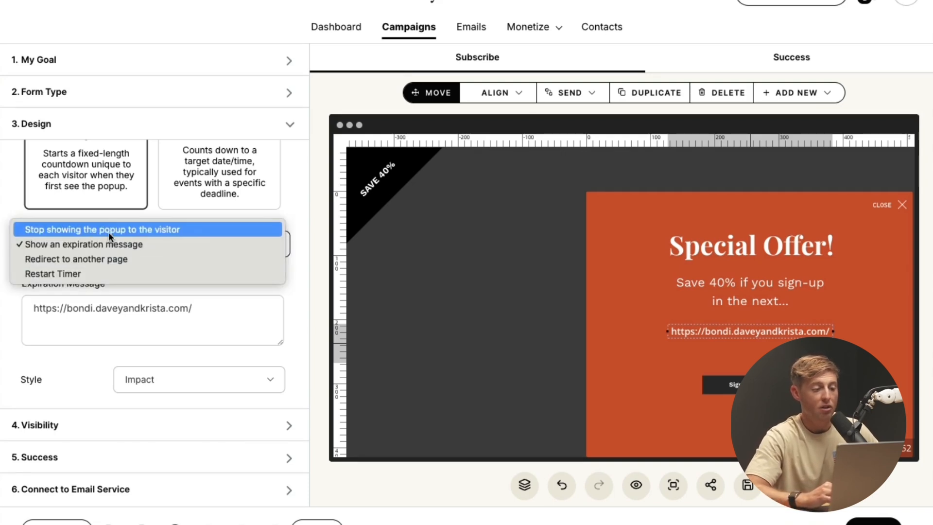
pyautogui.click(98, 259)
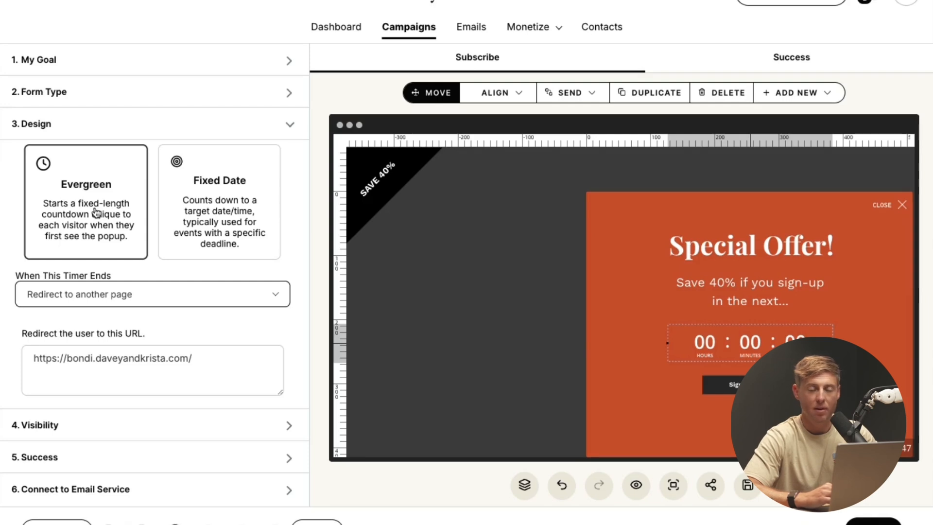
pyautogui.click(67, 295)
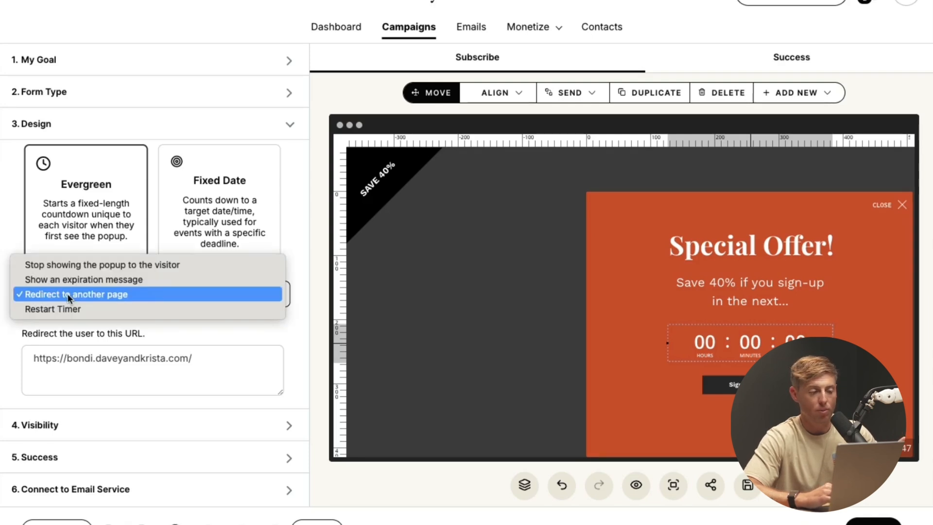
pyautogui.click(68, 294)
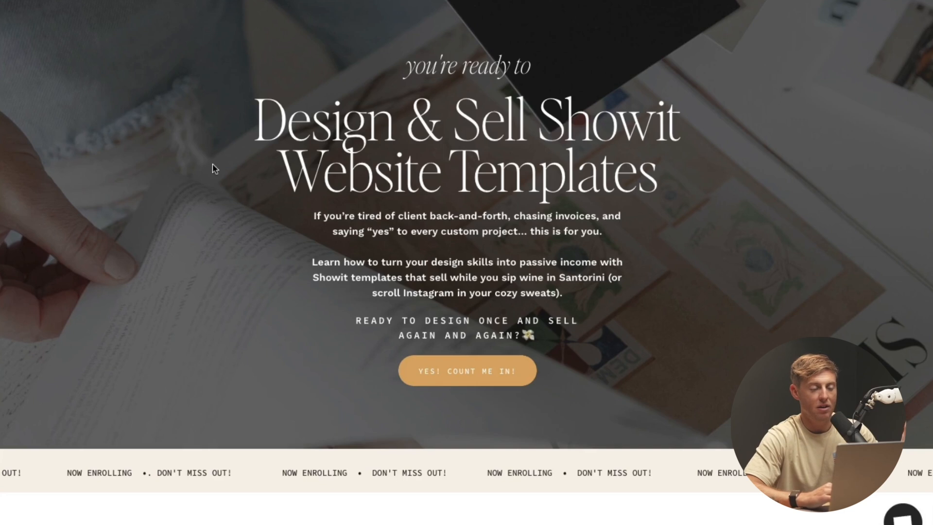
# - Try appending special-offer to the timer's redirect URL and remove that ending again
pyautogui.scroll(-1, 214, 167)
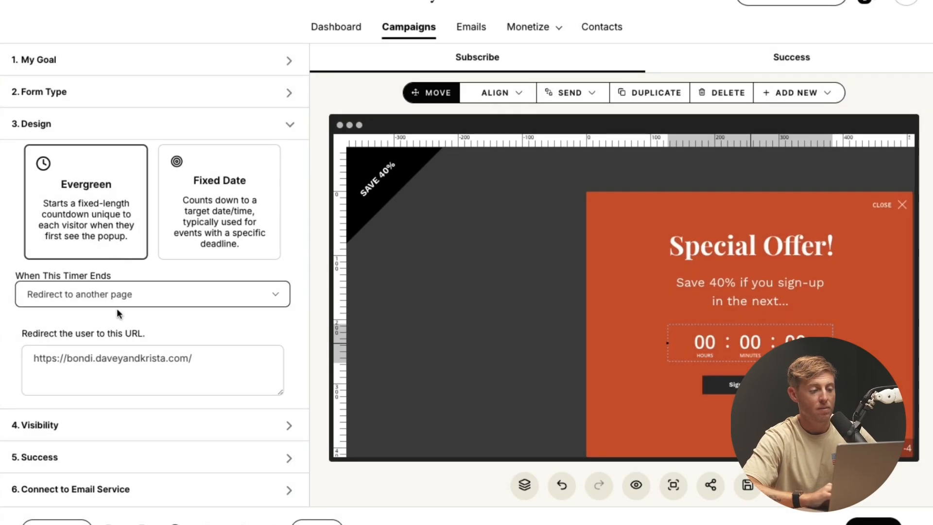
pyautogui.scroll(-3, 132, 296)
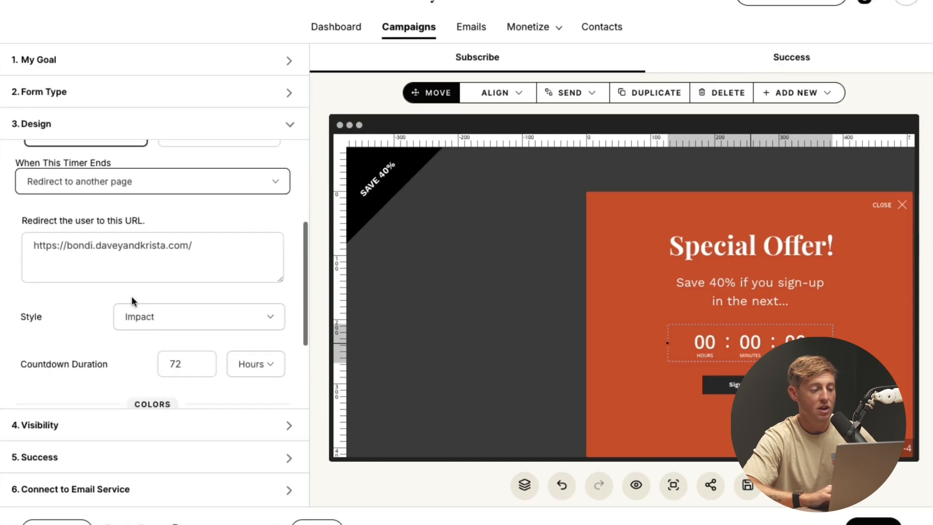
pyautogui.click(200, 240)
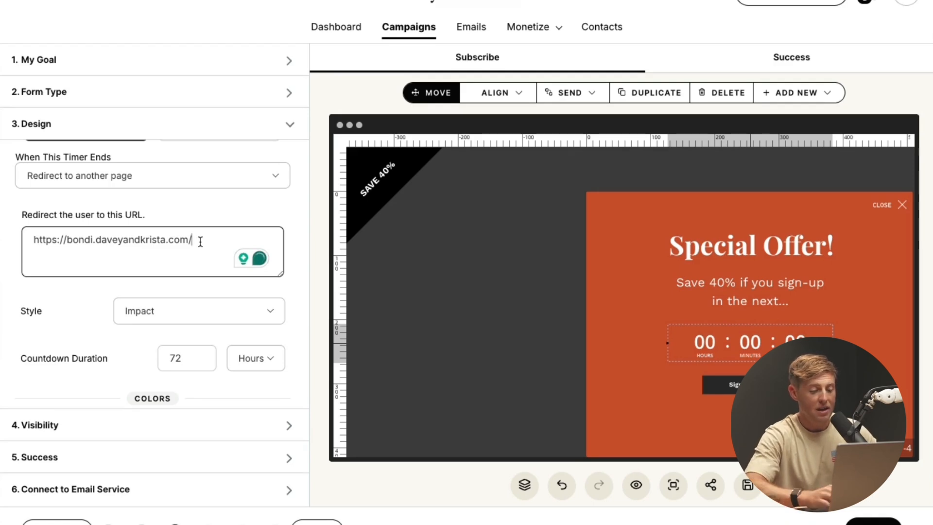
pyautogui.write('special-offer')
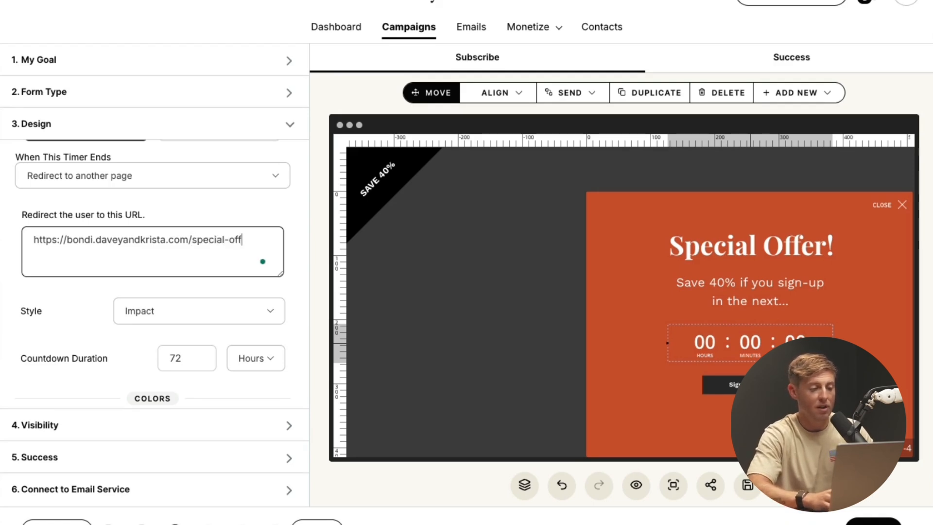
pyautogui.press('BackSpace')
pyautogui.press('BackSpace')
pyautogui.press('BackSpace')
pyautogui.press('BackSpace')
pyautogui.press('BackSpace')
pyautogui.press('BackSpace')
pyautogui.press('BackSpace')
pyautogui.press('BackSpace')
pyautogui.press('BackSpace')
pyautogui.press('BackSpace')
pyautogui.press('BackSpace')
pyautogui.press('BackSpace')
pyautogui.press('BackSpace')
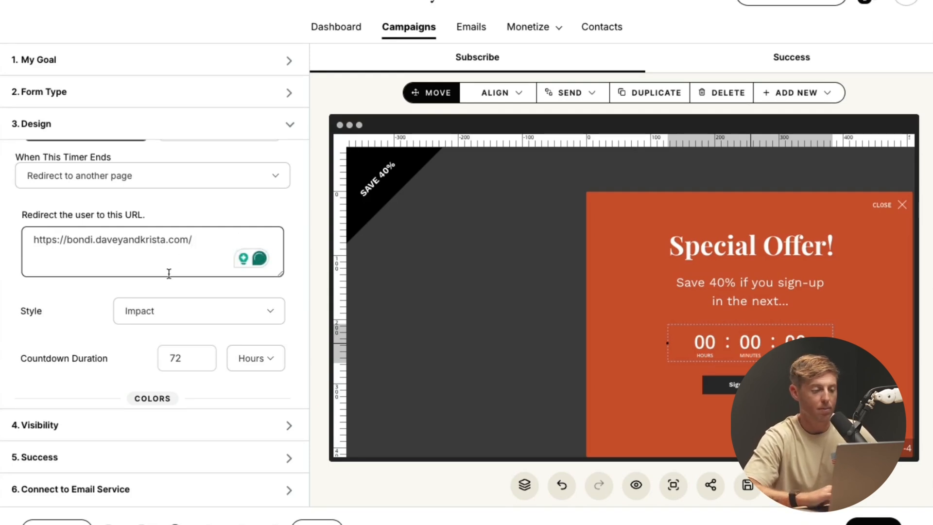
# - Review the countdown's duration, background color and font color settings, and open the form type choices
pyautogui.scroll(-1, 169, 273)
pyautogui.scroll(-2, 165, 273)
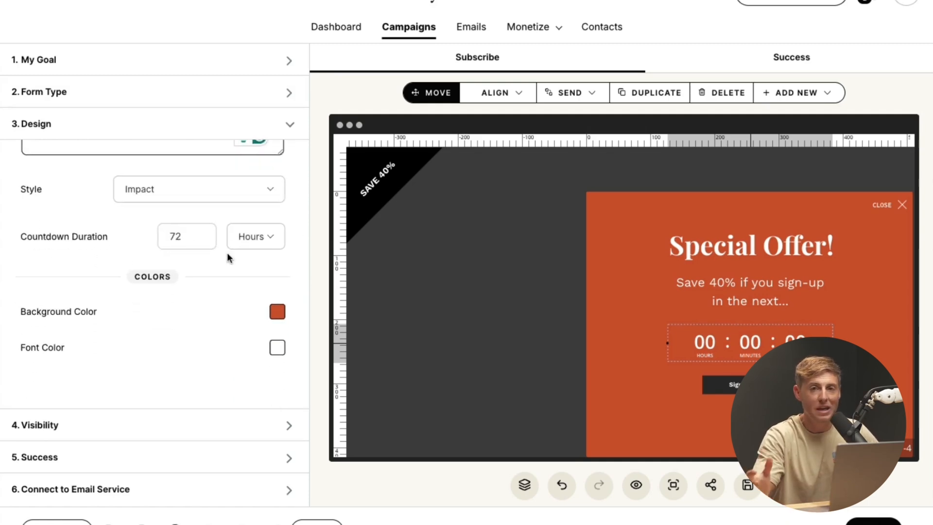
pyautogui.scroll(-1, 227, 253)
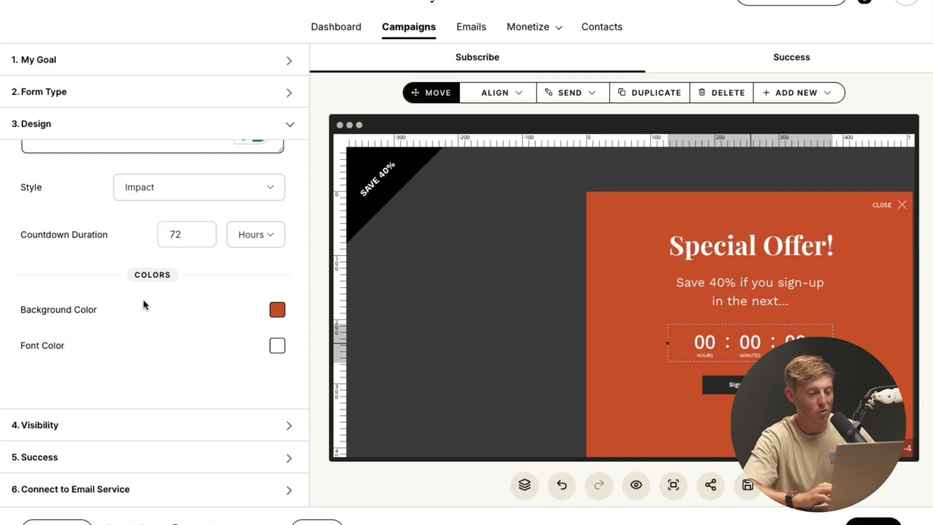
pyautogui.click(173, 95)
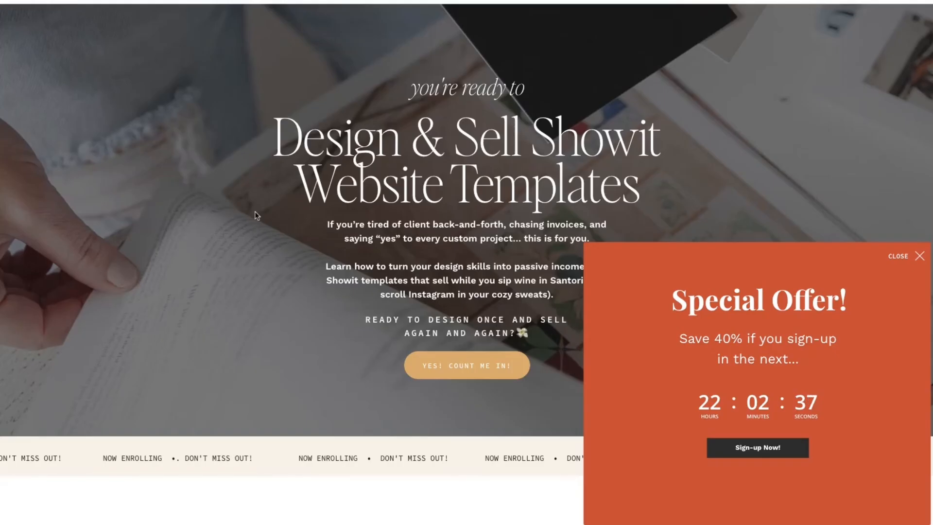
# - Look through the Showit templates sales page with the special offer scroll box on display
pyautogui.scroll(-6, 254, 215)
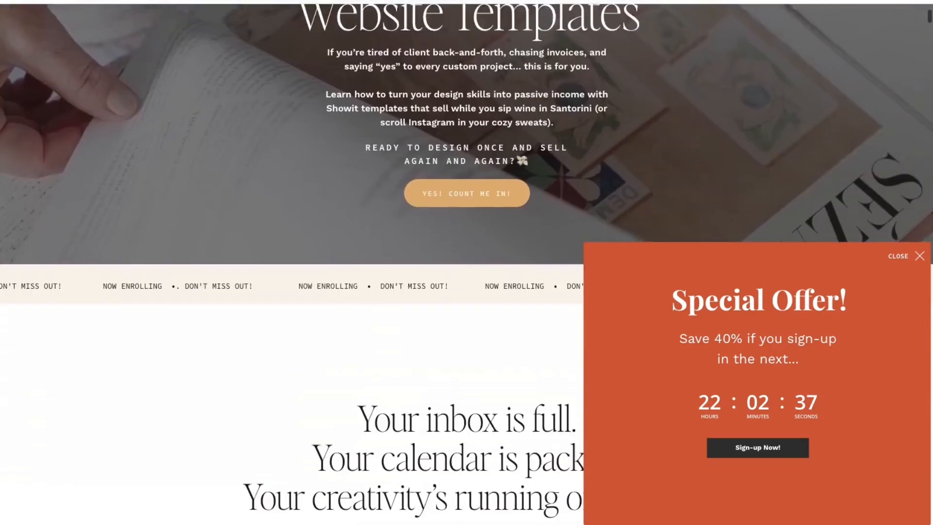
pyautogui.scroll(-15, 467, 262)
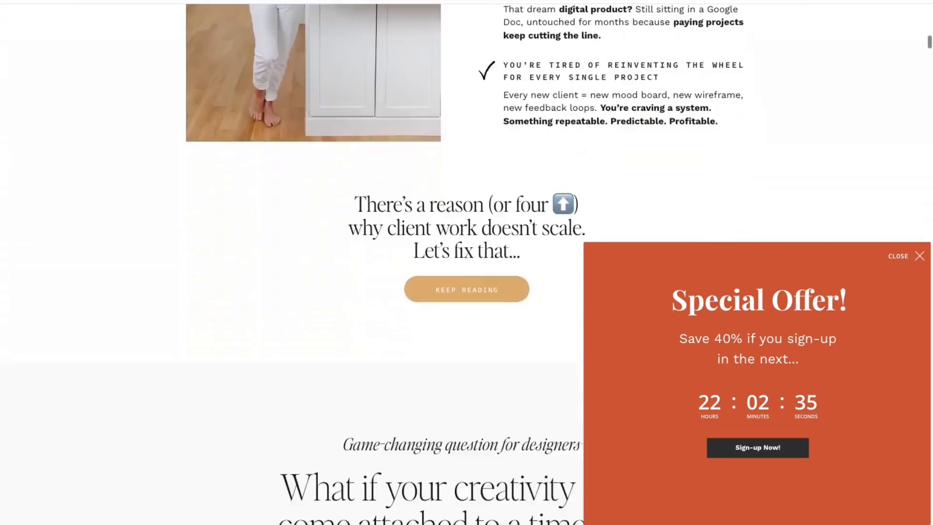
pyautogui.scroll(-15, 467, 263)
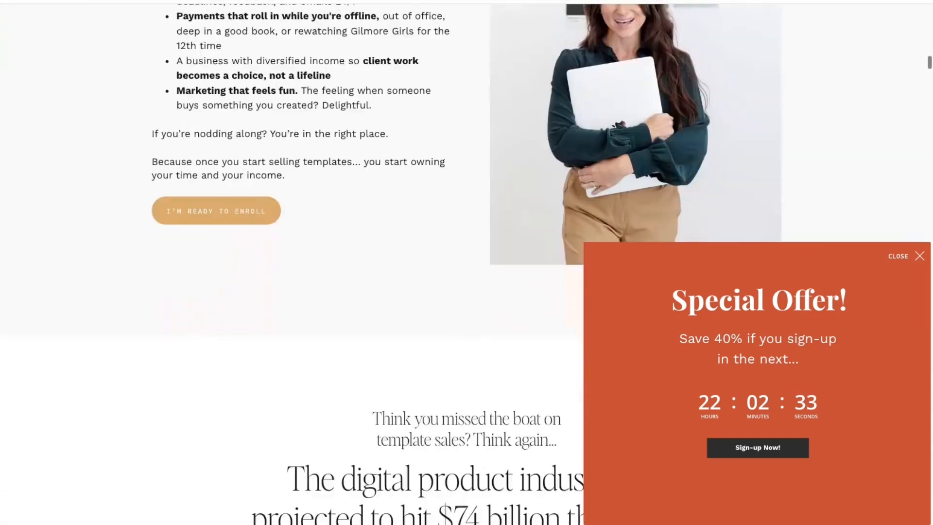
pyautogui.scroll(-15, 466, 263)
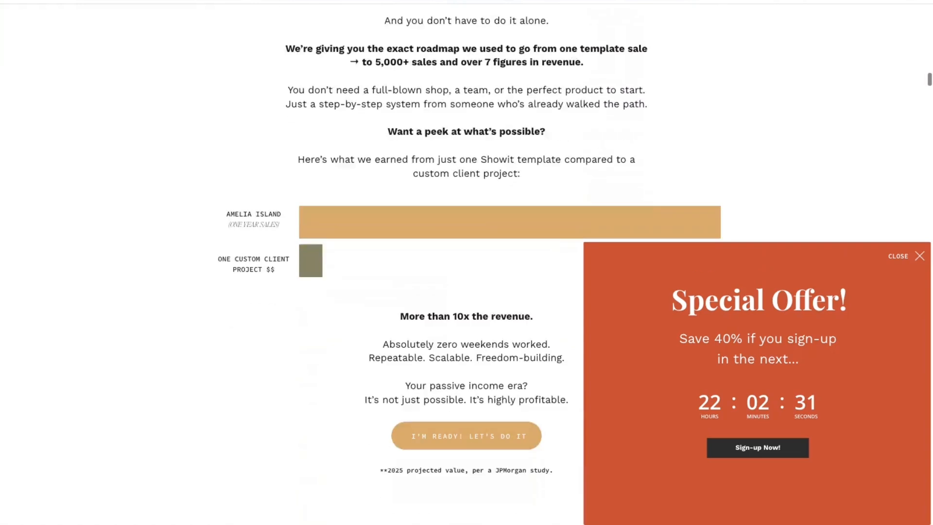
pyautogui.scroll(-4, 466, 262)
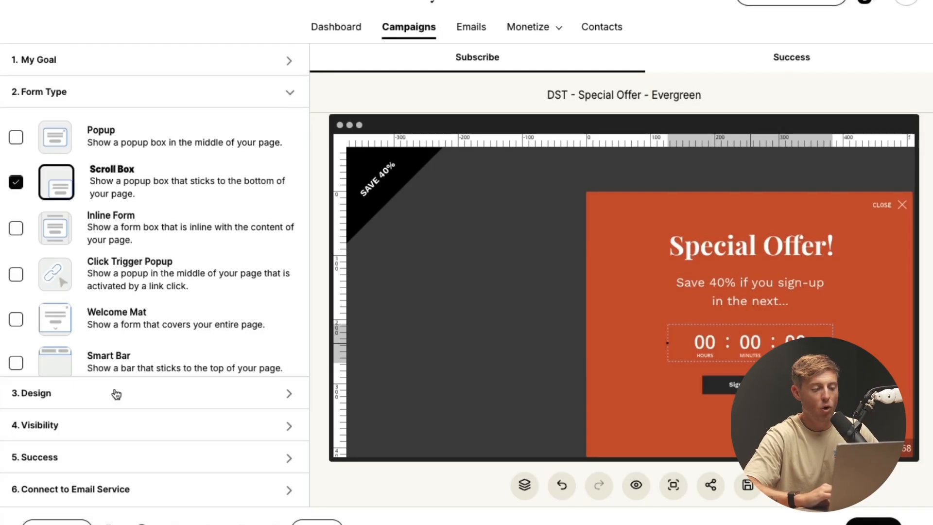
# - Examine the SAVE 40% tab's design settings and the scroll box's visibility settings for where and when to display
pyautogui.click(116, 394)
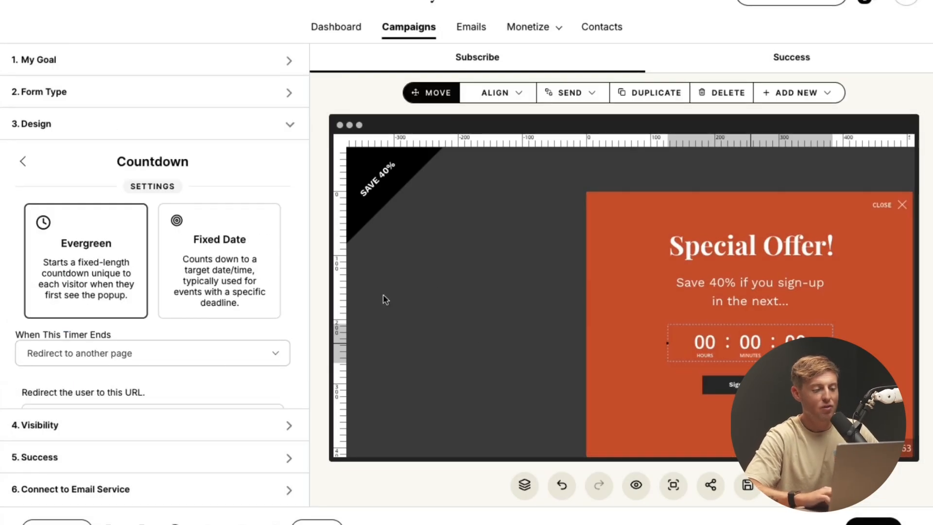
pyautogui.click(412, 174)
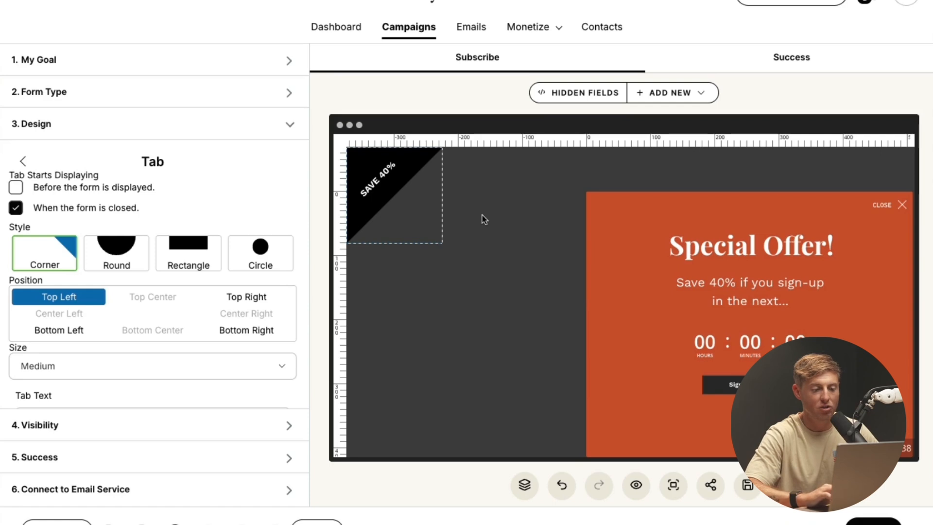
pyautogui.click(173, 428)
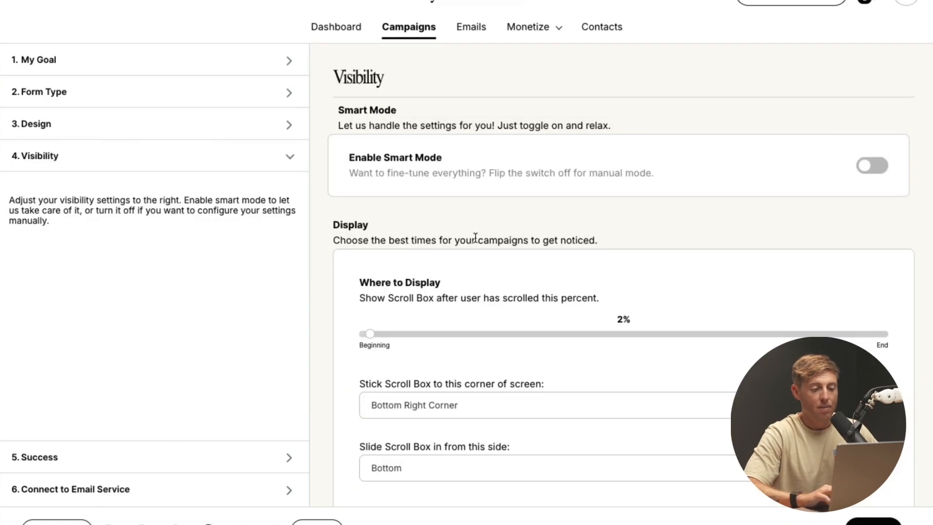
pyautogui.scroll(-1, 475, 242)
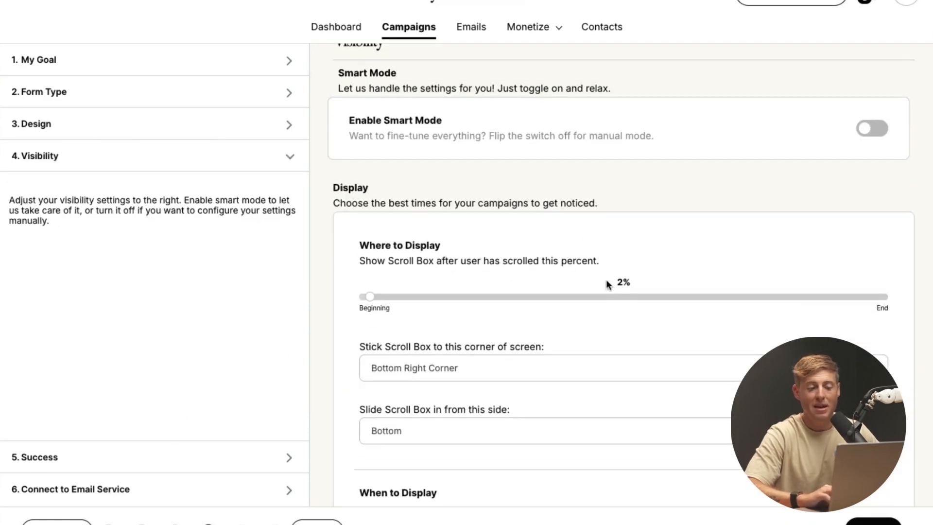
pyautogui.scroll(-1, 652, 280)
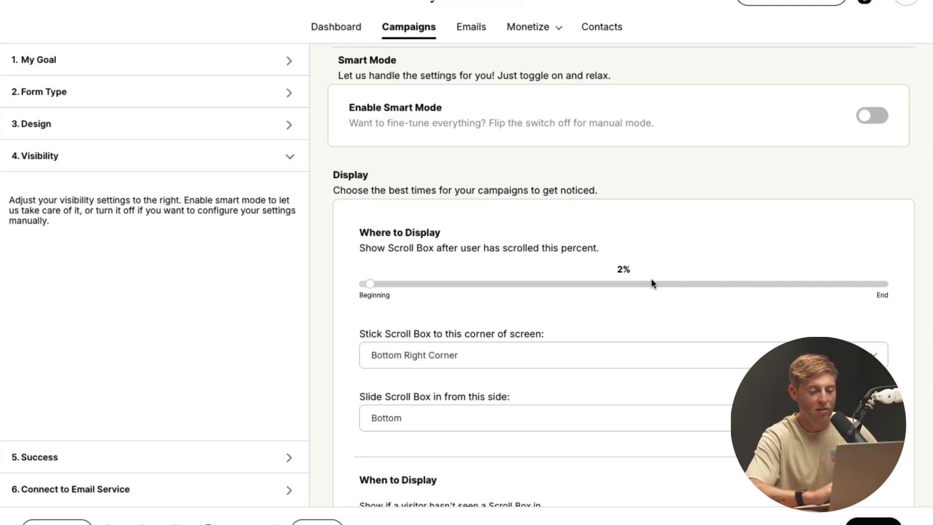
pyautogui.scroll(-2, 651, 279)
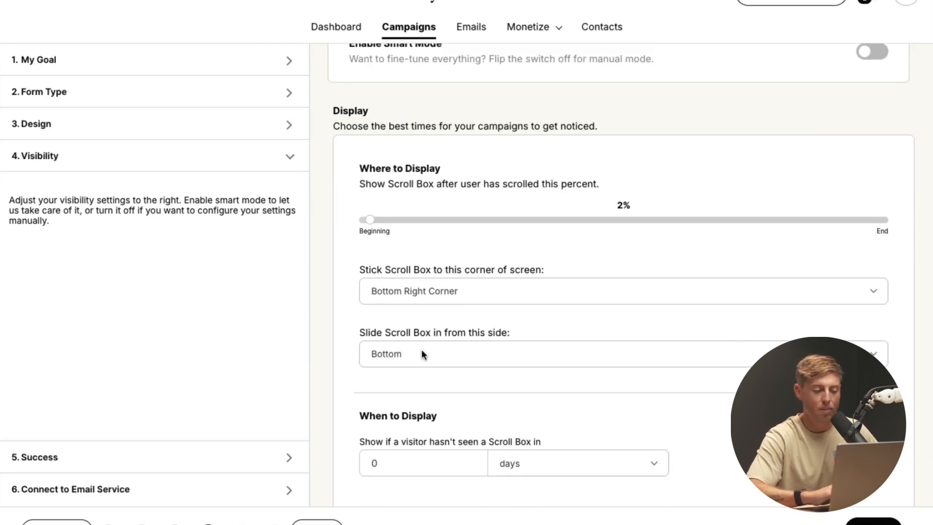
pyautogui.scroll(-1, 422, 349)
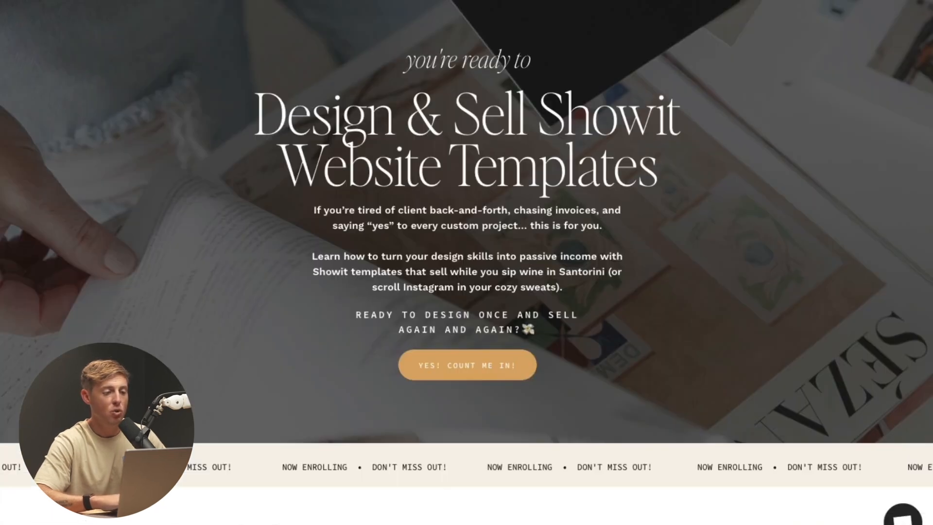
# - Test the scroll trigger of the special offer box by moving down the live sales page from its hero section
pyautogui.scroll(-5, 384, 83)
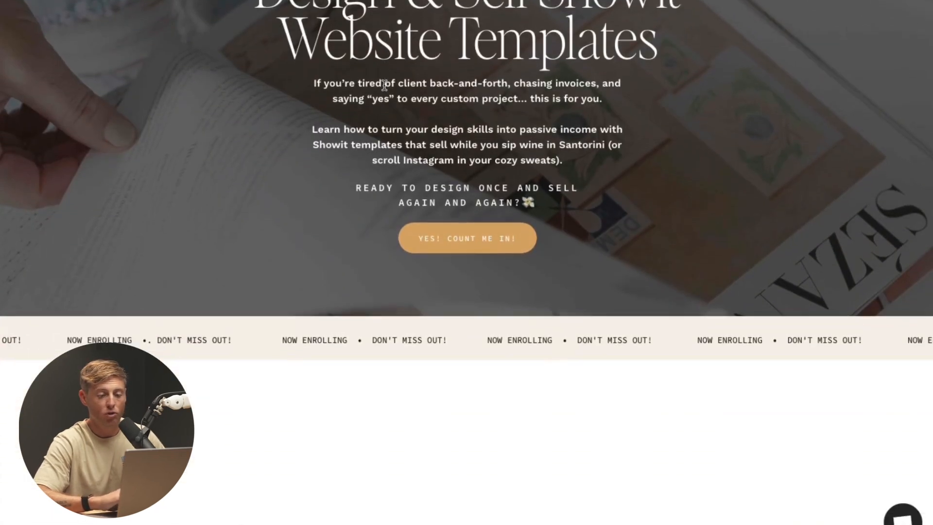
pyautogui.scroll(-15, 384, 85)
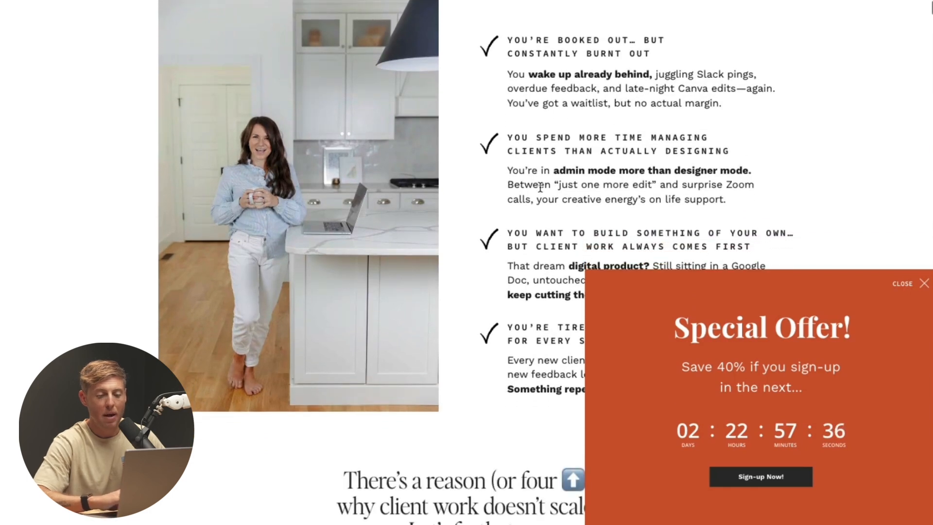
pyautogui.scroll(-4, 541, 190)
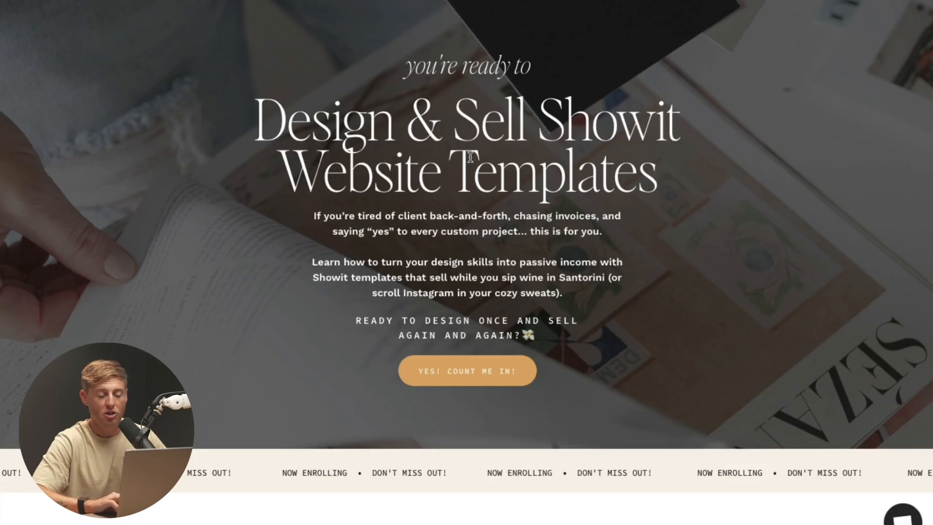
pyautogui.scroll(-20, 470, 156)
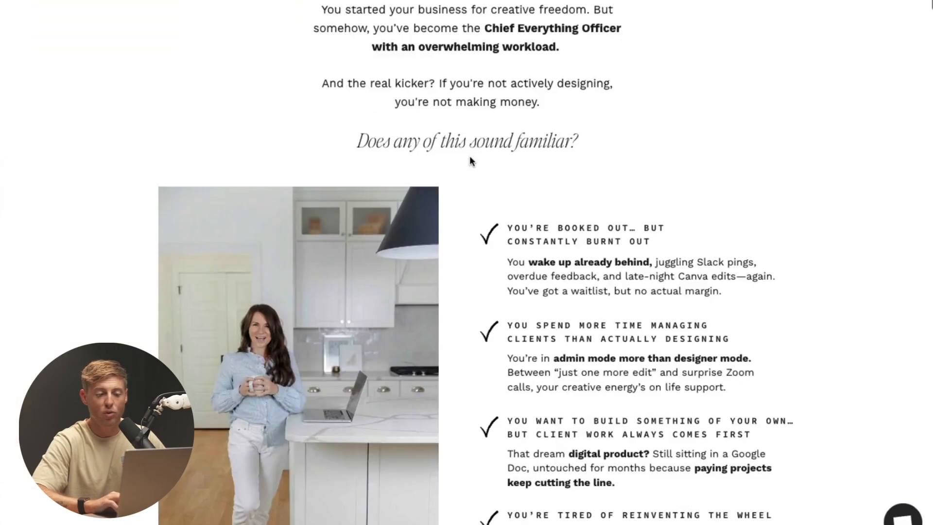
pyautogui.scroll(-1, 470, 157)
pyautogui.scroll(1, 469, 157)
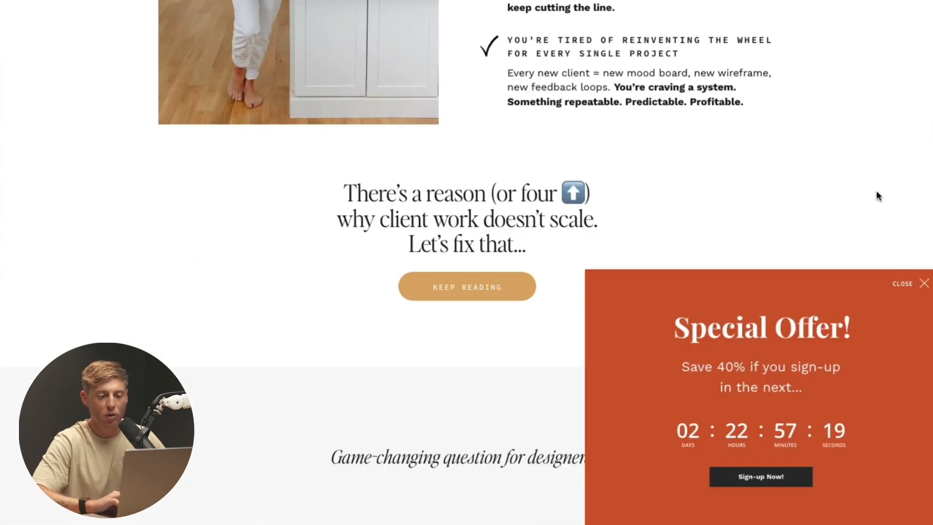
# - Close the special offer scroll box on the sales page and reopen it from the SAVE 40% corner tab
pyautogui.click(922, 287)
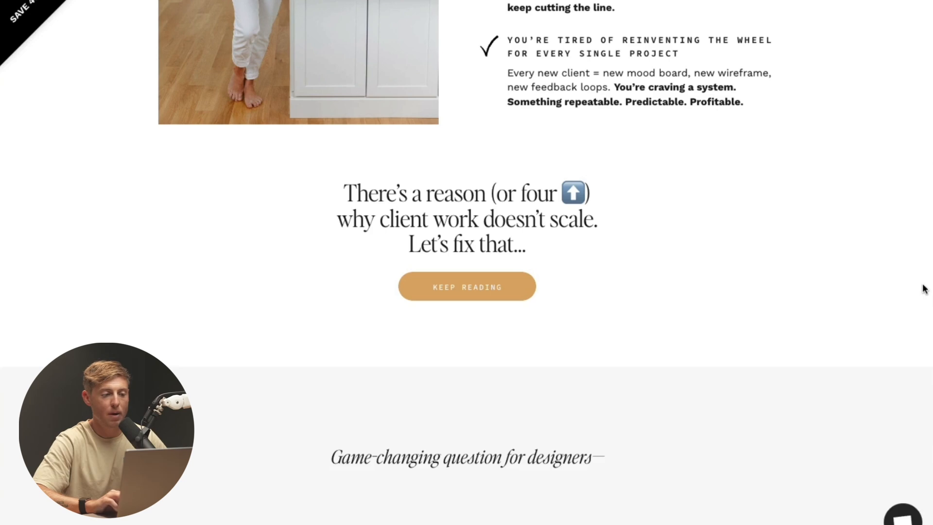
pyautogui.scroll(-3, 165, 67)
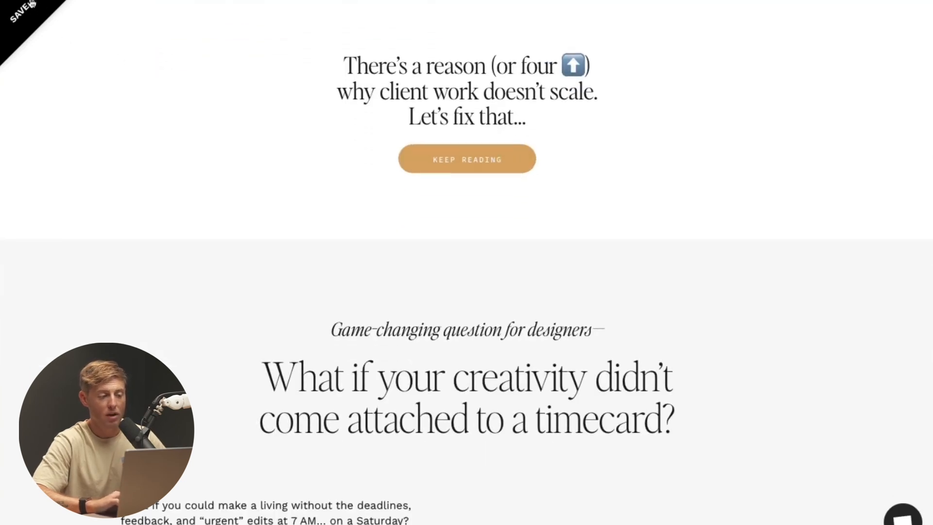
pyautogui.click(27, 21)
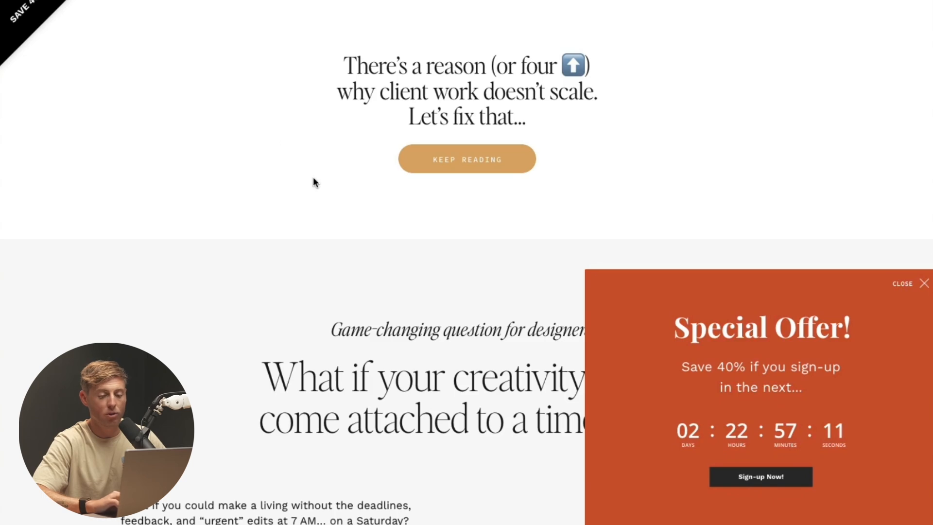
pyautogui.scroll(-8, 592, 214)
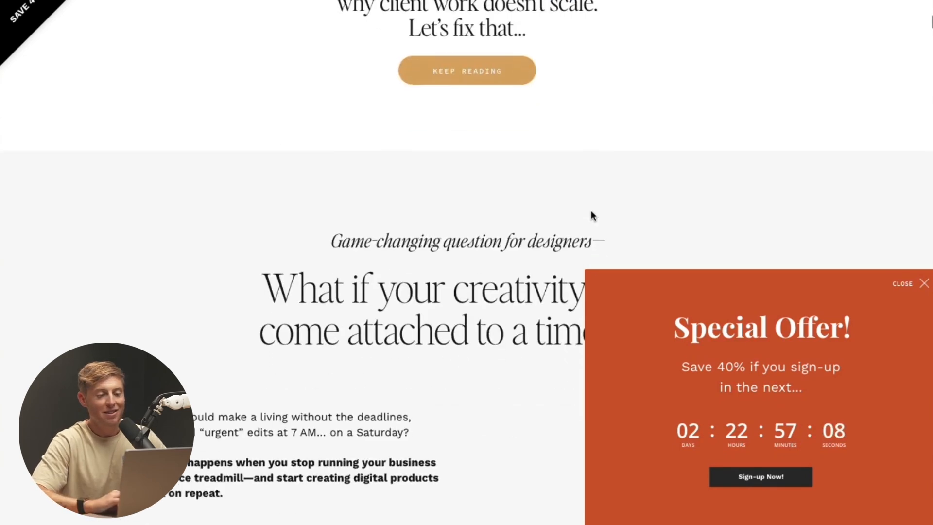